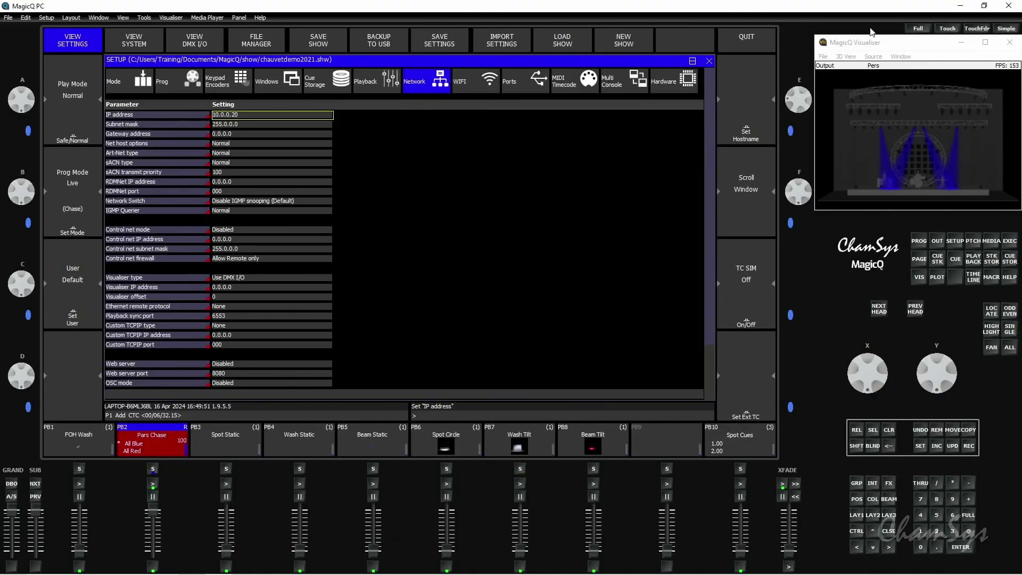
- Open Control Panel and go to Network and Internet > Network and Sharing Centre
key(super)
text(contr)
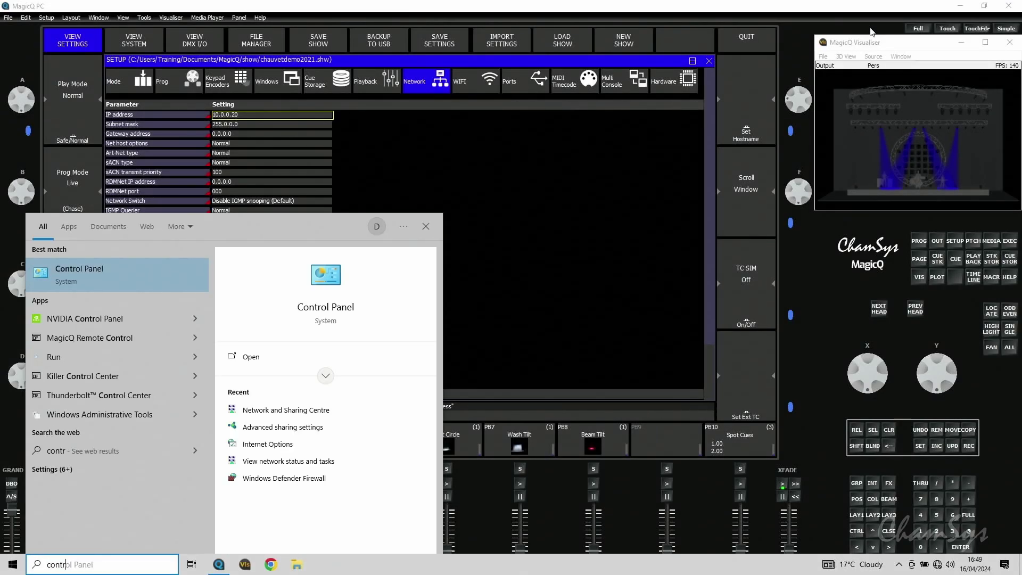
key(Return)
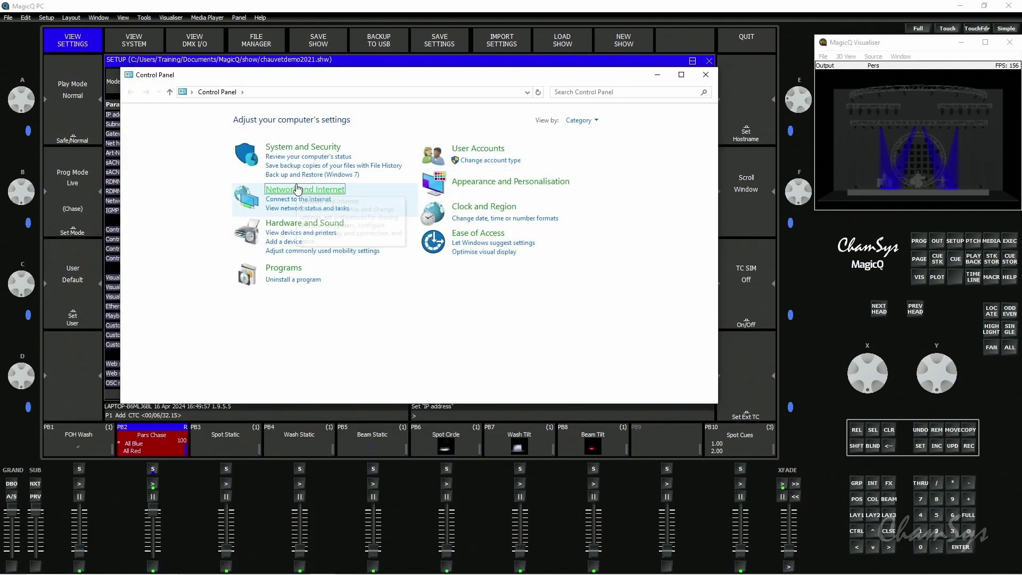
click(298, 190)
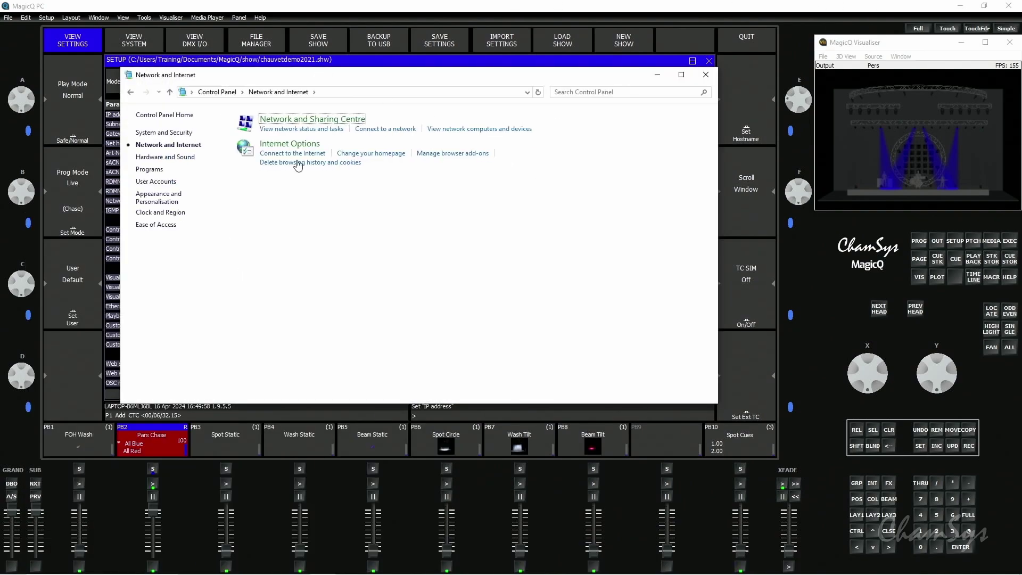
click(294, 121)
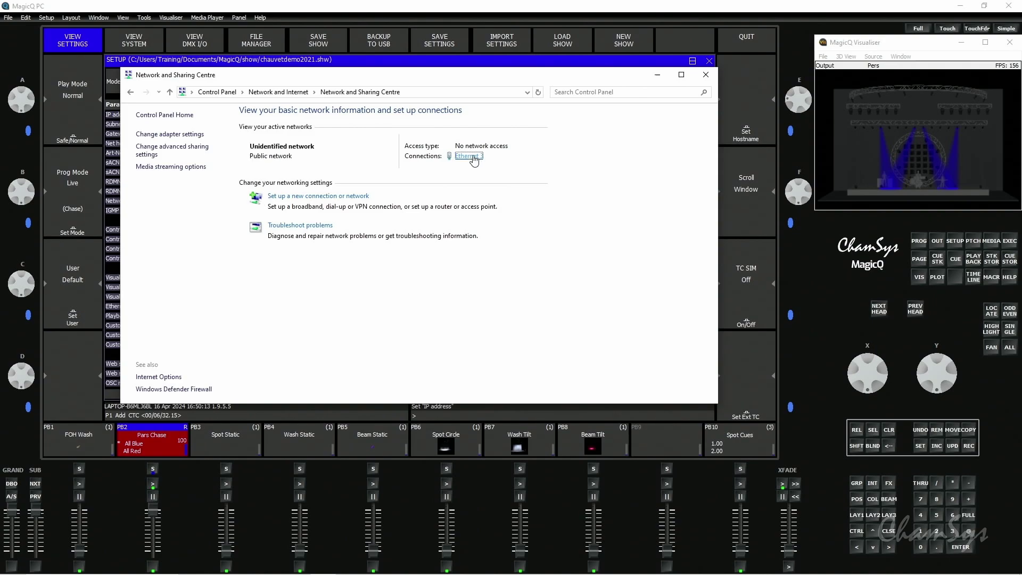
- Give Ethernet 3 static IPv4 address 10.0.0.19 with mask 255.0.0.0, then close its windows
click(474, 158)
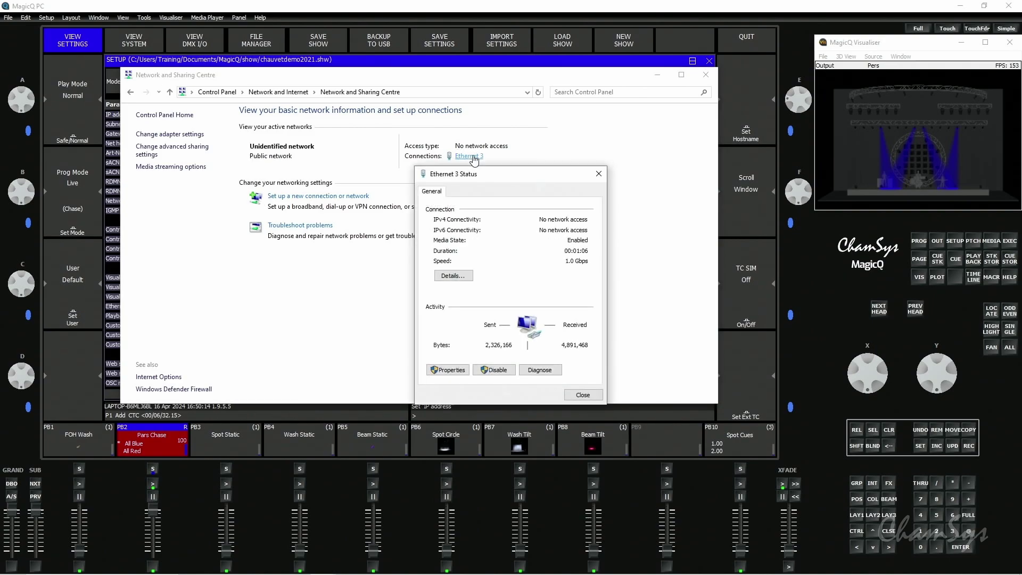
click(450, 370)
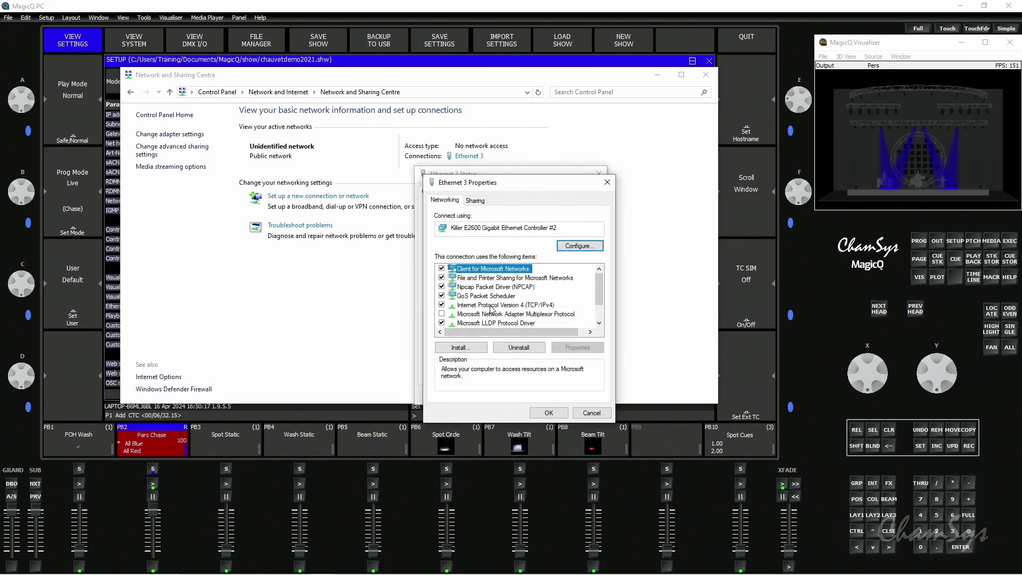
click(491, 306)
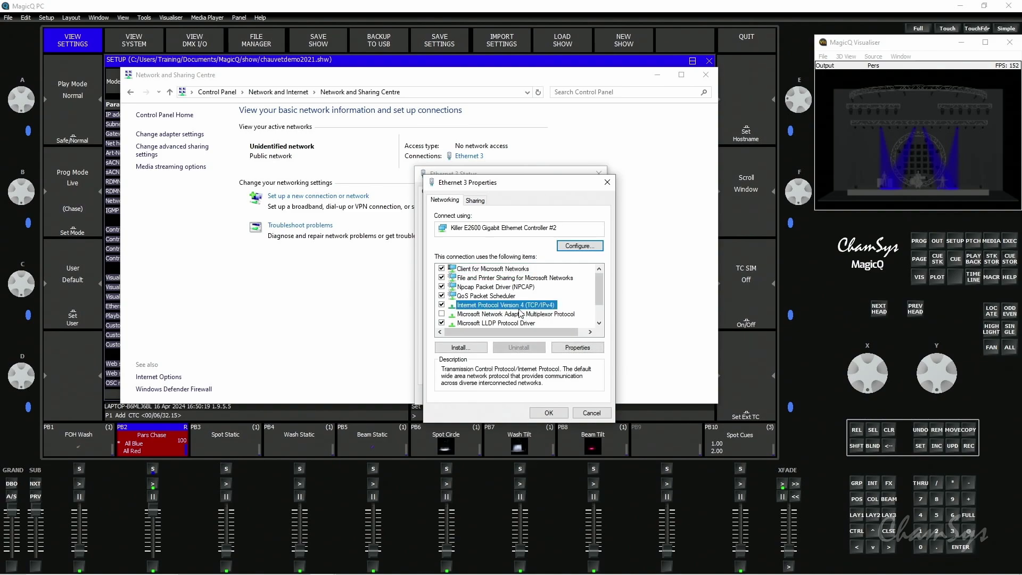
click(579, 349)
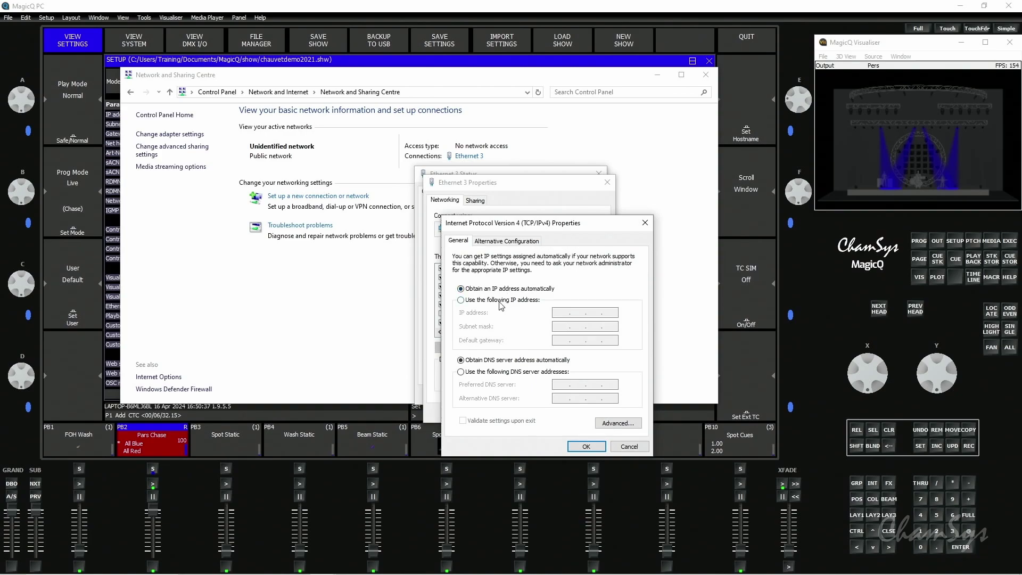
click(461, 299)
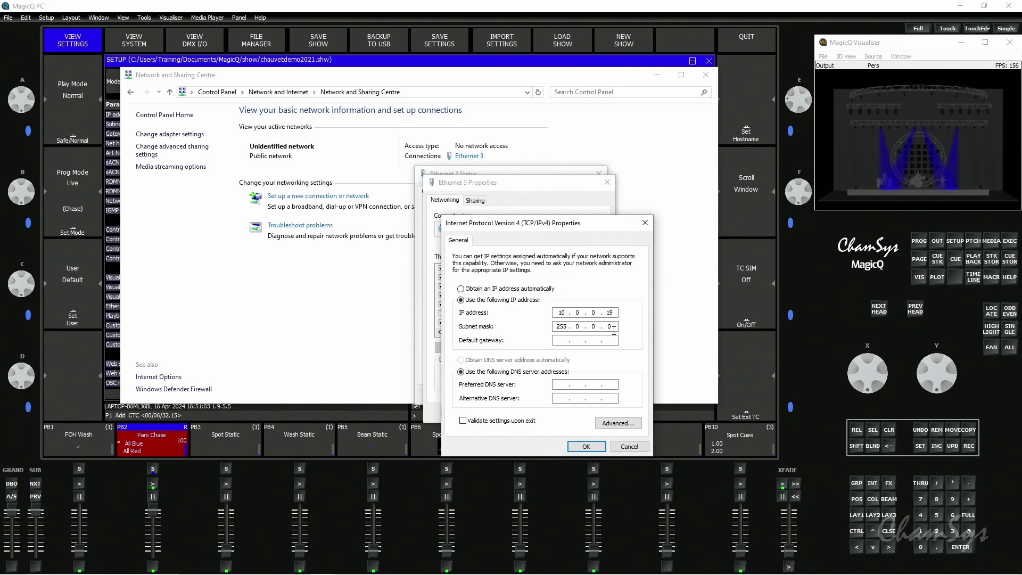
click(586, 446)
click(548, 414)
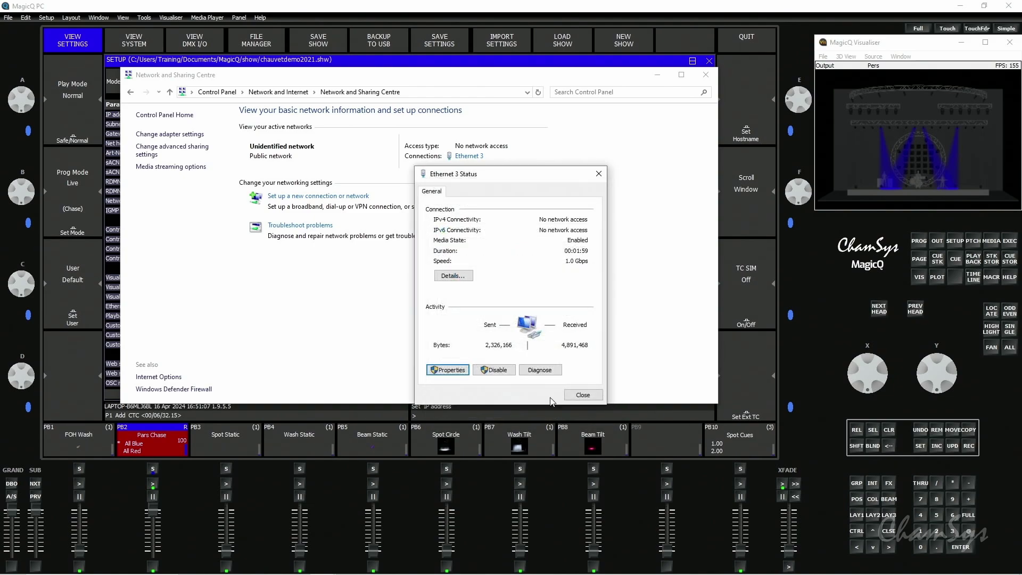
click(585, 397)
- Close Network and Sharing Centre and set MagicQ's console IP address to 10.0.0.19
click(704, 75)
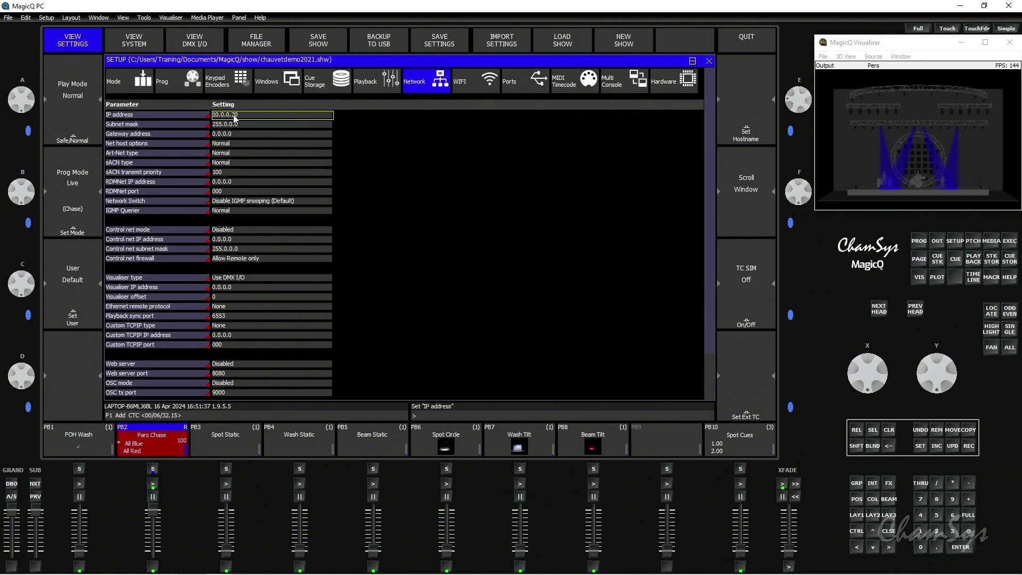
double_click(233, 115)
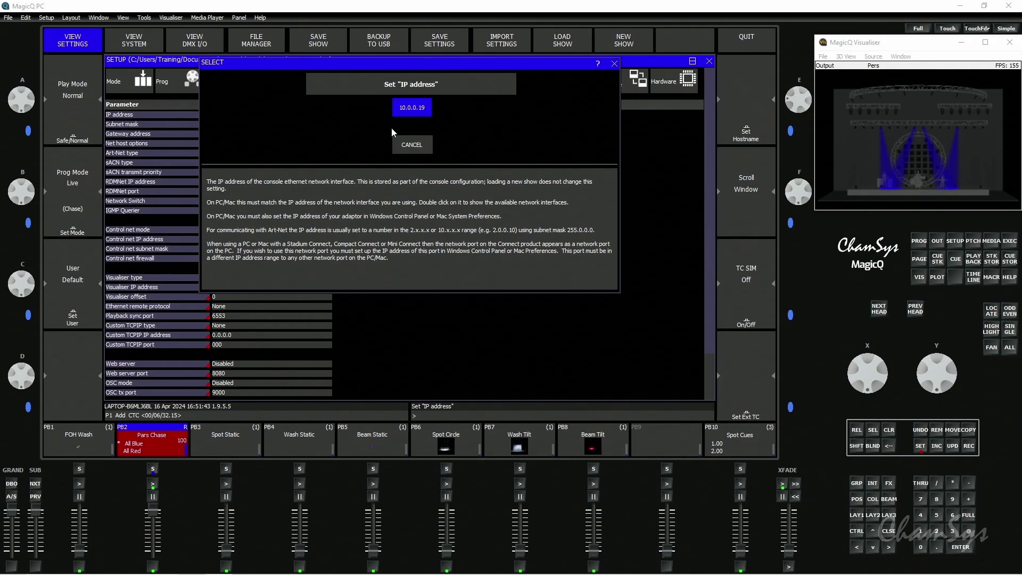
click(418, 116)
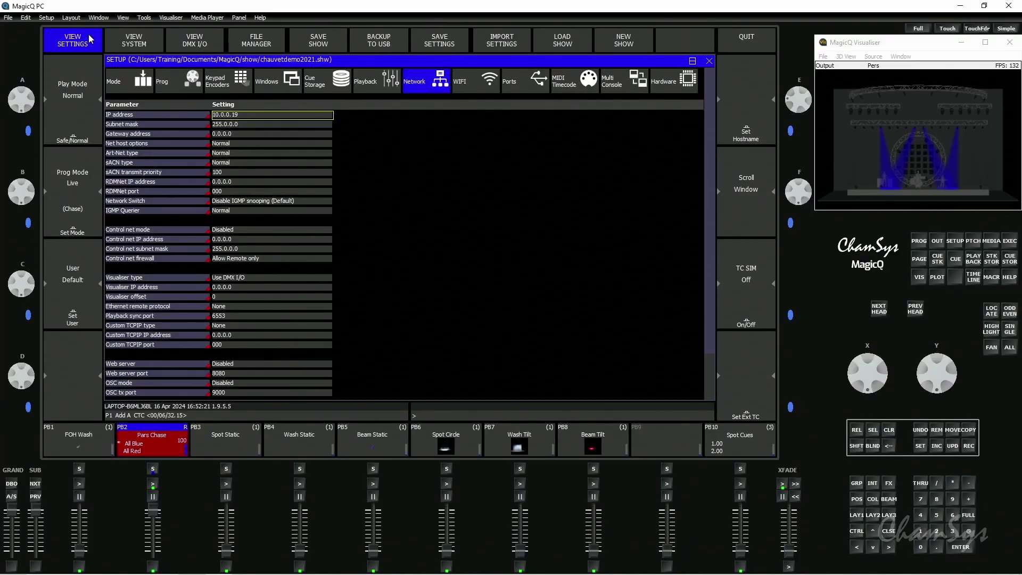
- Open Net Manager from VIEW DMX I/O to list the GeNetix nodes
click(200, 49)
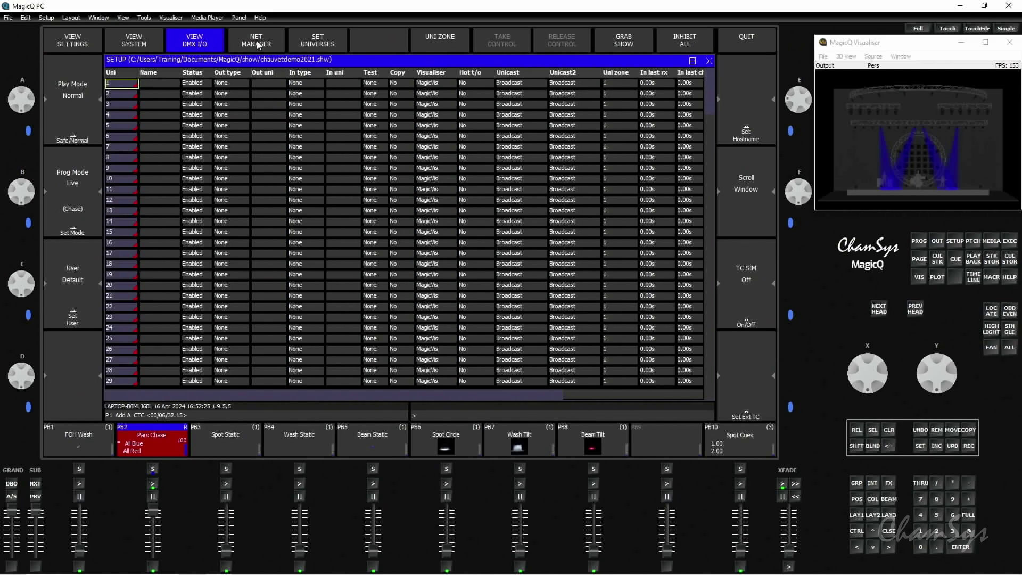
click(257, 41)
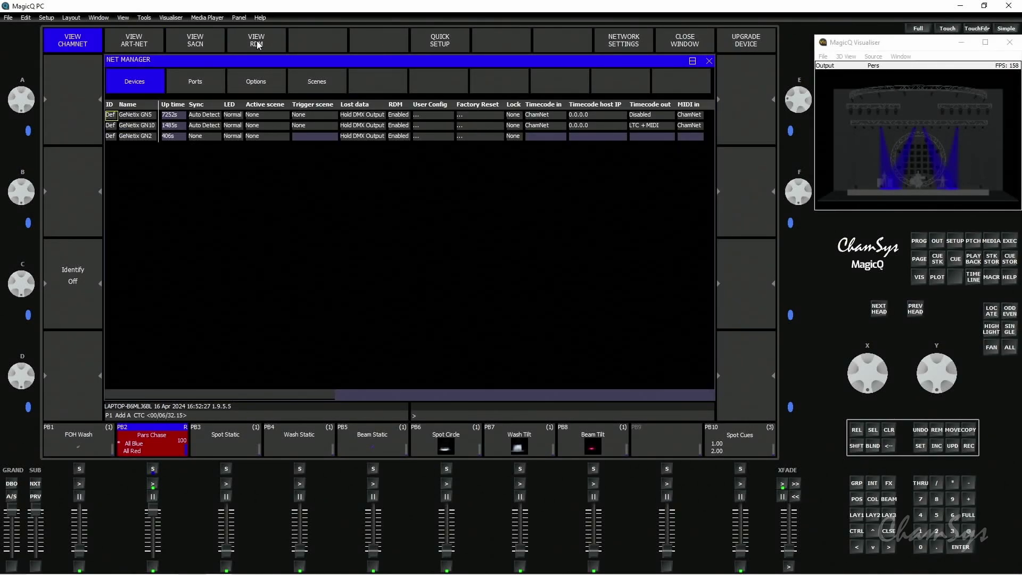
click(144, 136)
click(148, 125)
scroll(212, 128, left, 5)
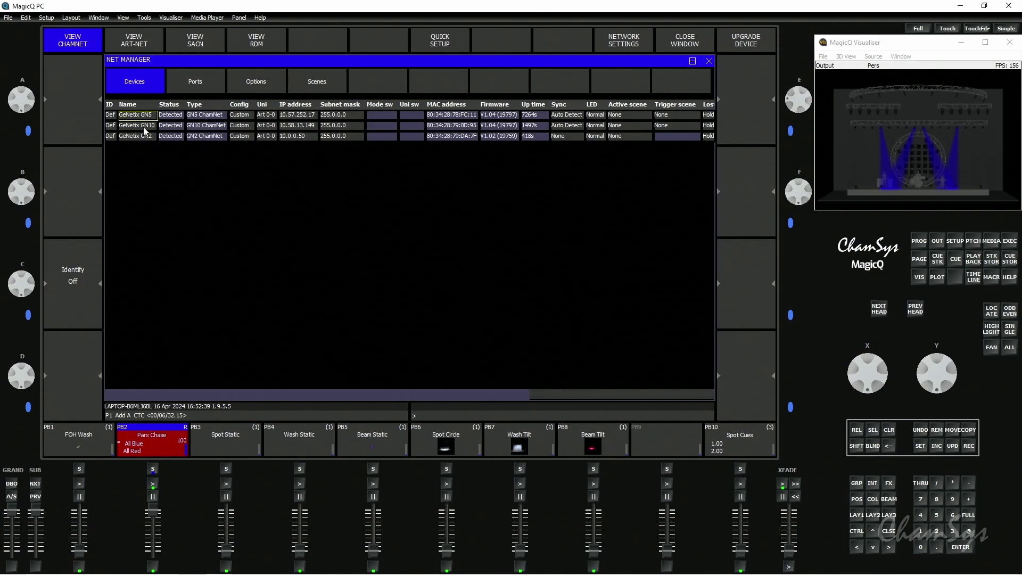
- Readdress GN5, GN10 and GN2 to 10.0.0.5, 10.0.0.10 and 10.0.0.2
click(292, 117)
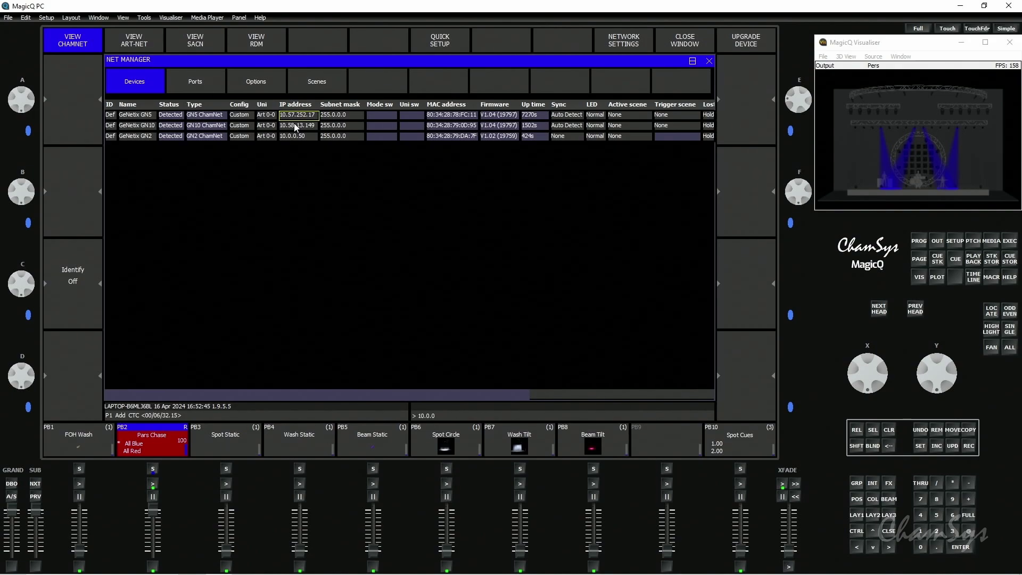
key(Return)
click(295, 127)
text(10.0.0.10)
key(Return)
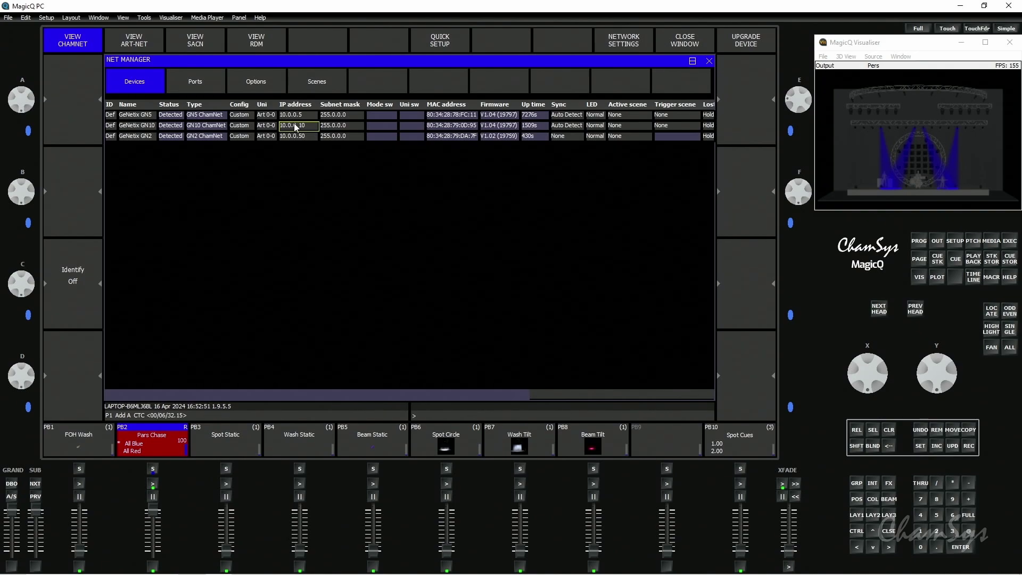
click(289, 137)
key(Return)
- Set GN10, GN5 and GN2 each to the Art-Net Out profile with Quick Setup
click(112, 126)
click(435, 46)
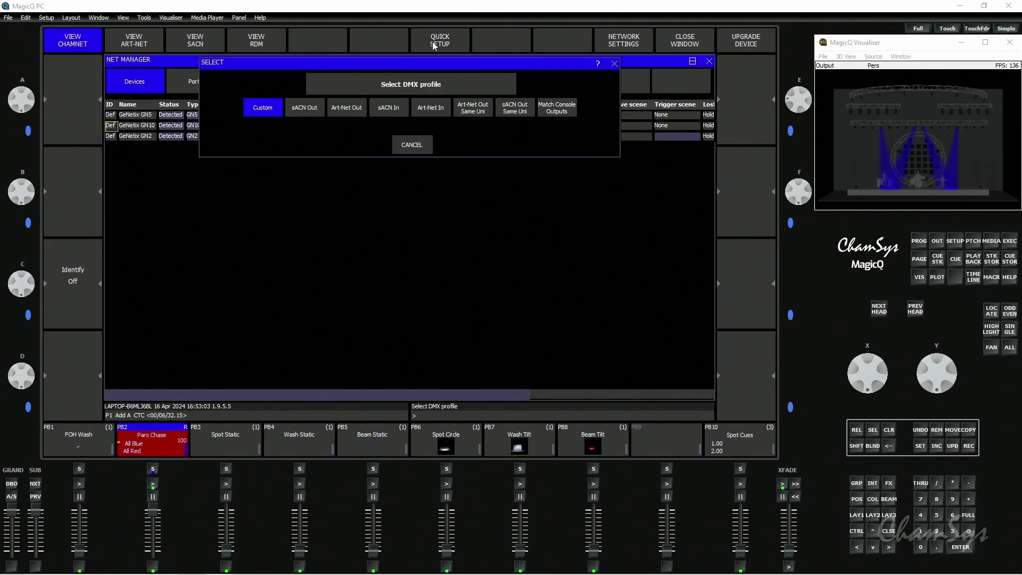
click(345, 113)
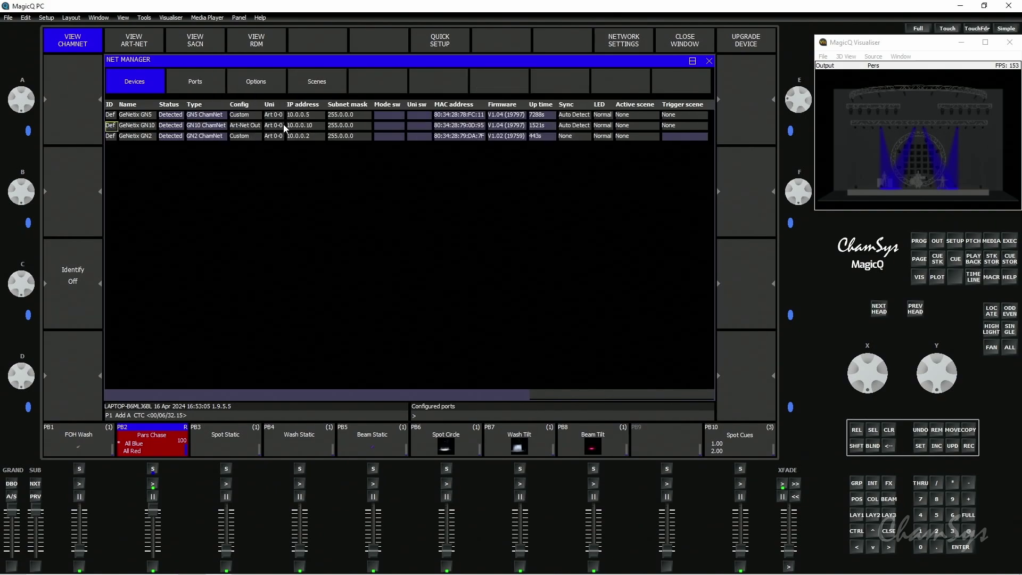
click(142, 117)
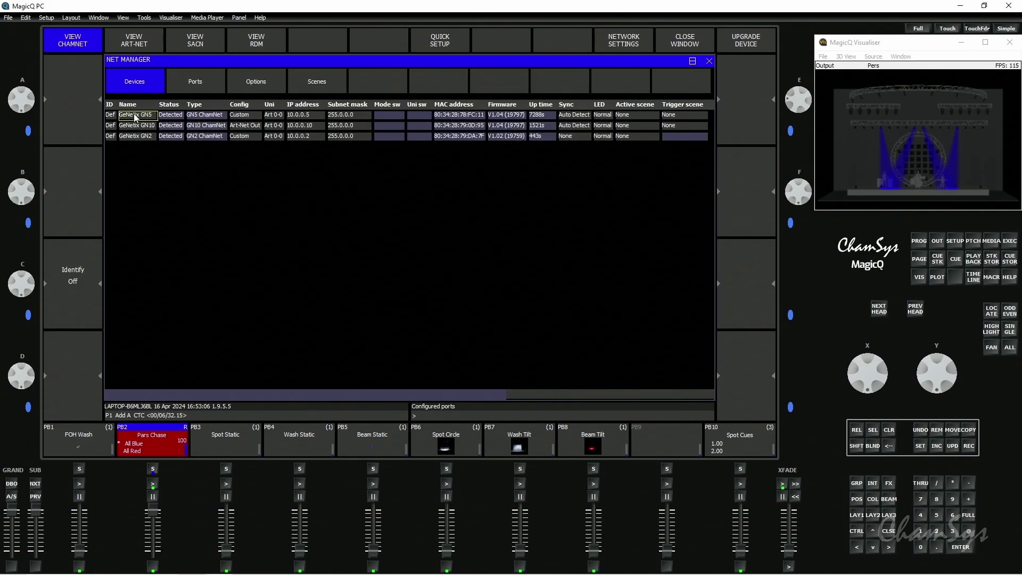
click(441, 45)
click(333, 112)
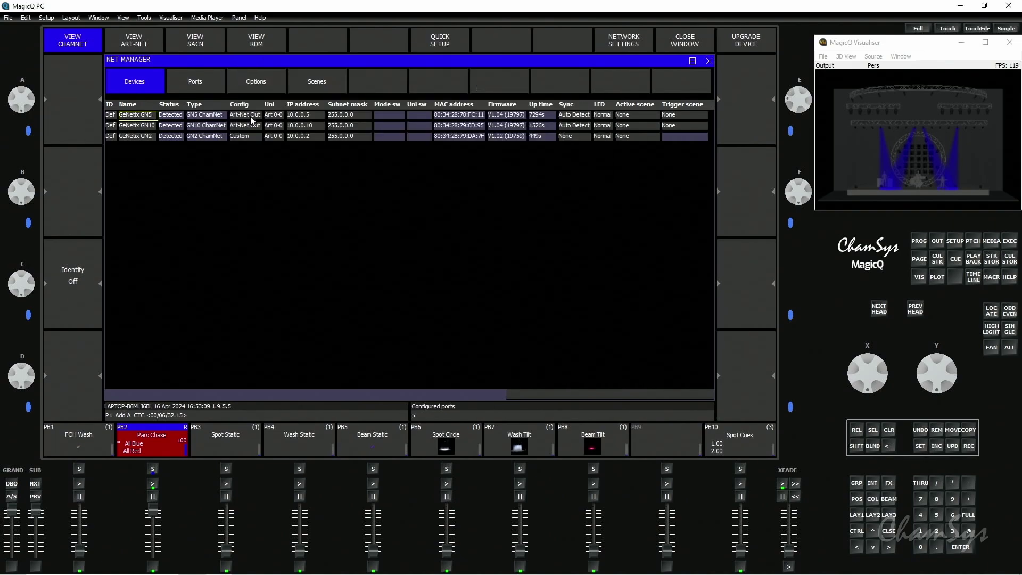
click(145, 136)
click(456, 43)
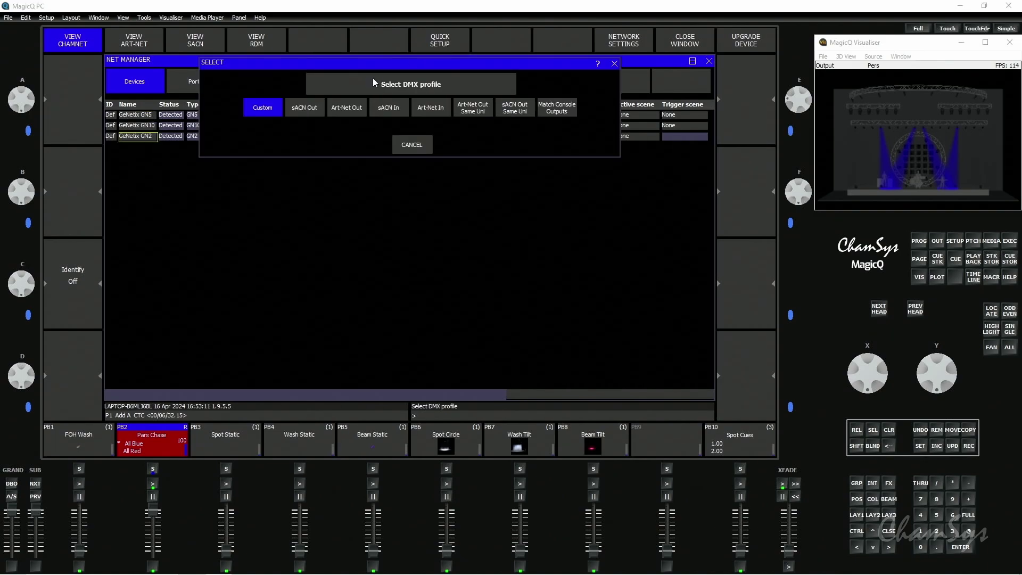
click(353, 109)
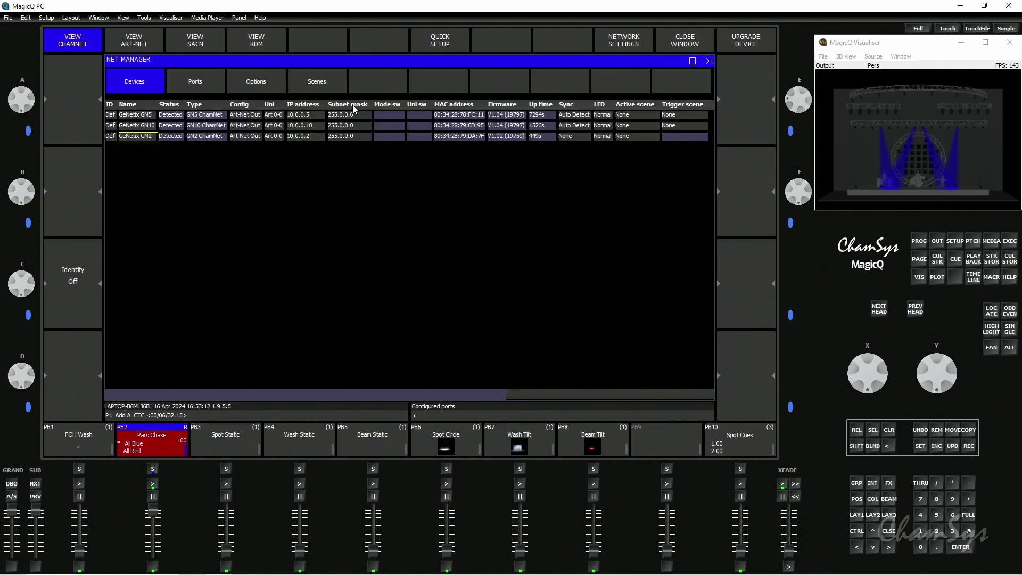
- In DMX I/O, make universes 1–10 output Art-Net on Art 0 through Art 9
click(954, 242)
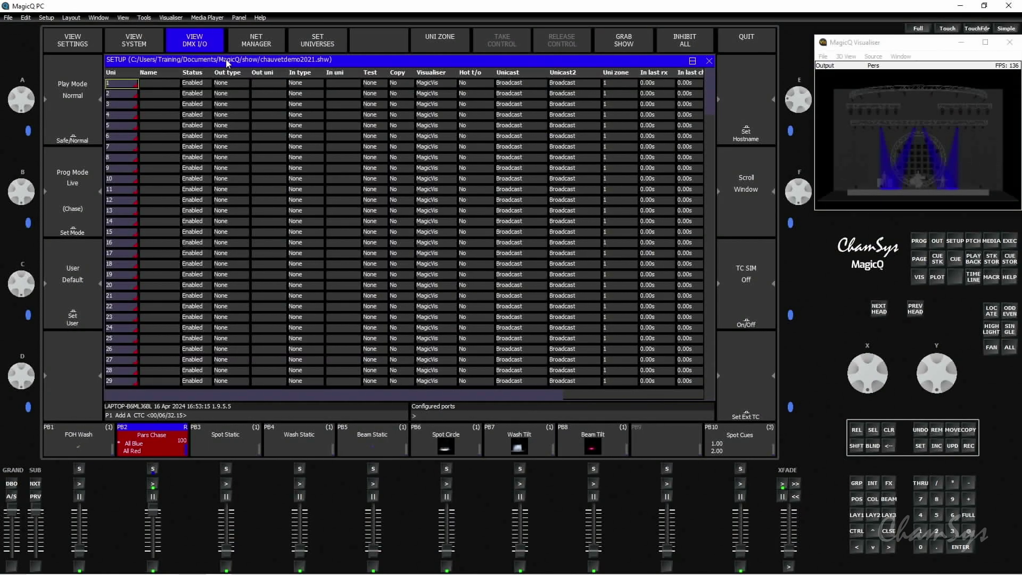
drag(223, 87, 237, 180)
key(Return)
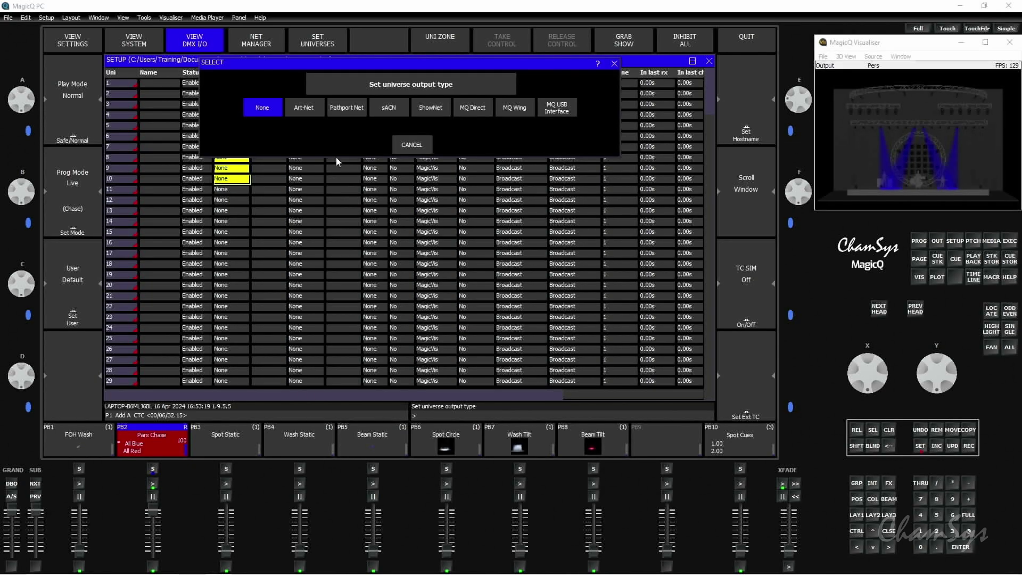
click(304, 107)
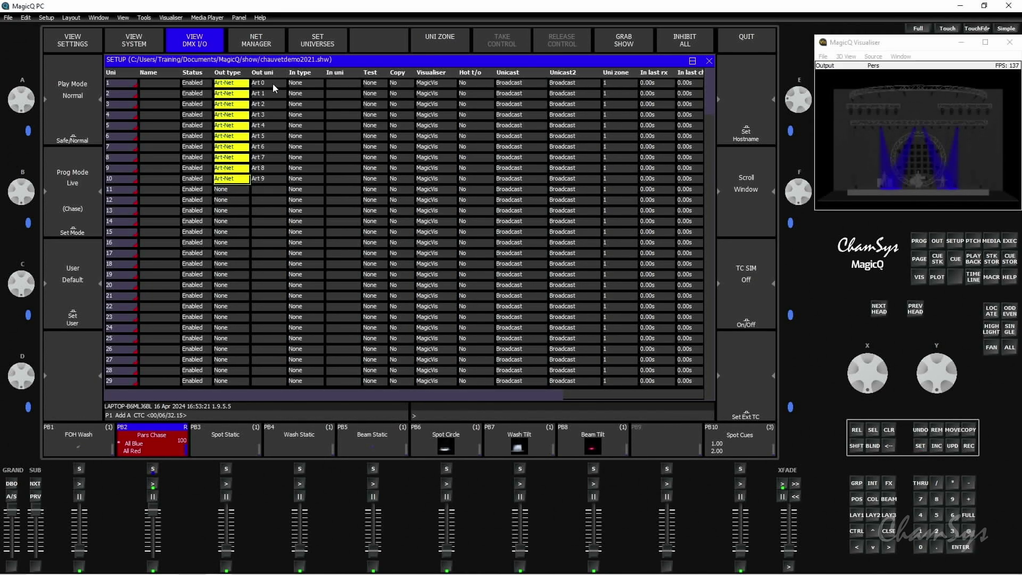
drag(273, 83, 275, 123)
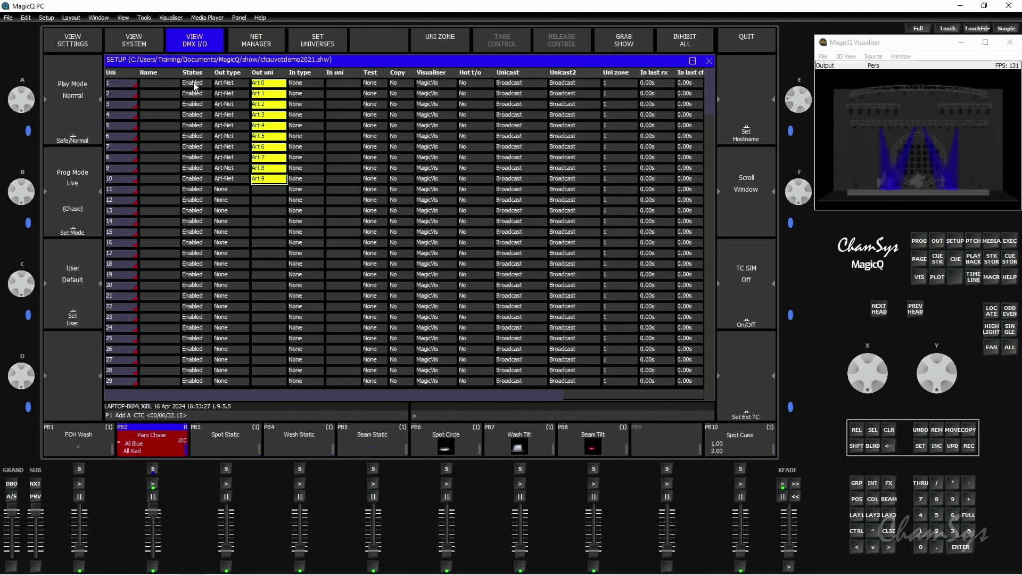
drag(196, 85, 195, 184)
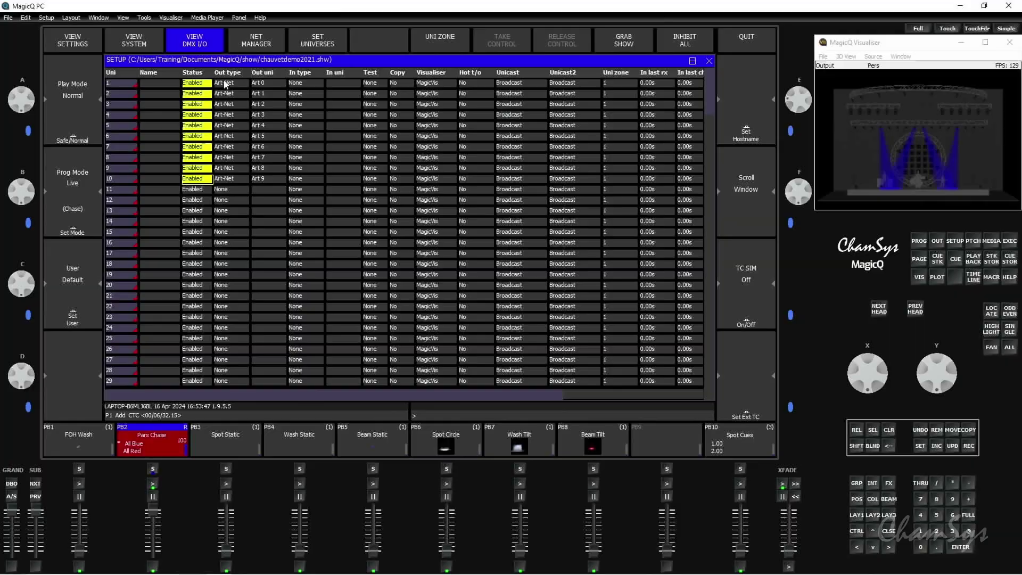
drag(224, 84, 239, 180)
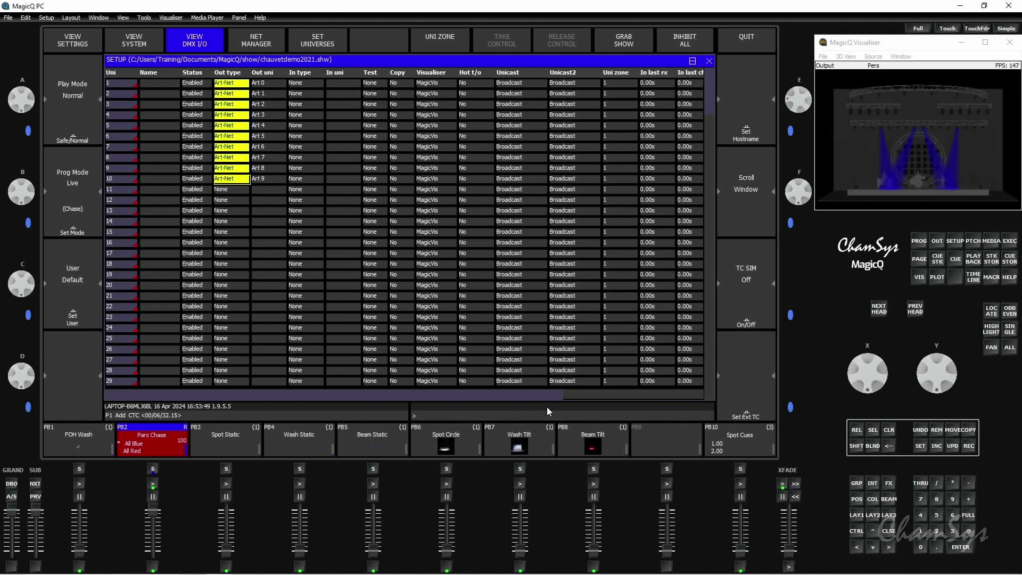
- Switch universes 1–10 to sACN multicast output on sACN 1–10
key(Return)
click(394, 109)
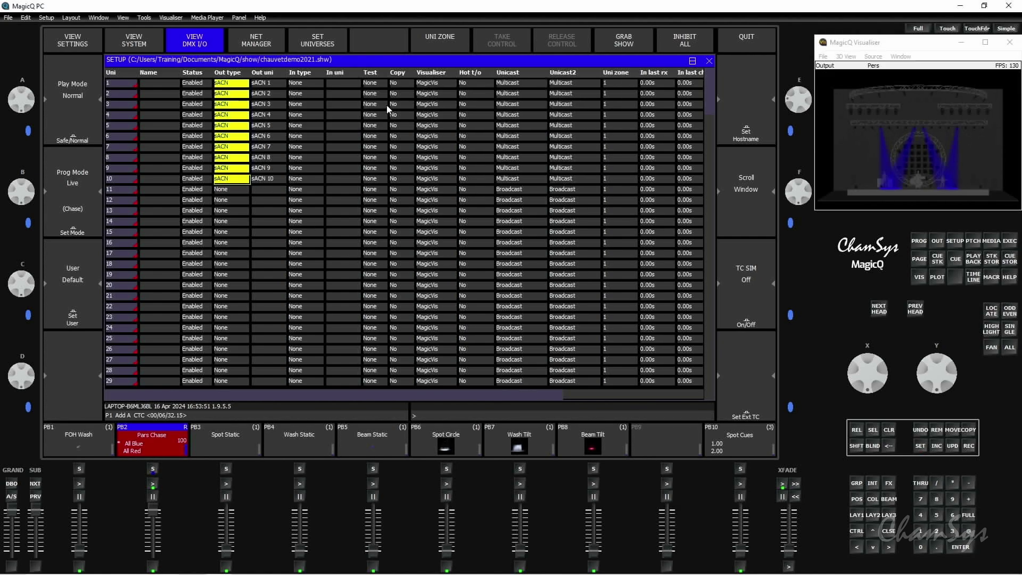
click(270, 83)
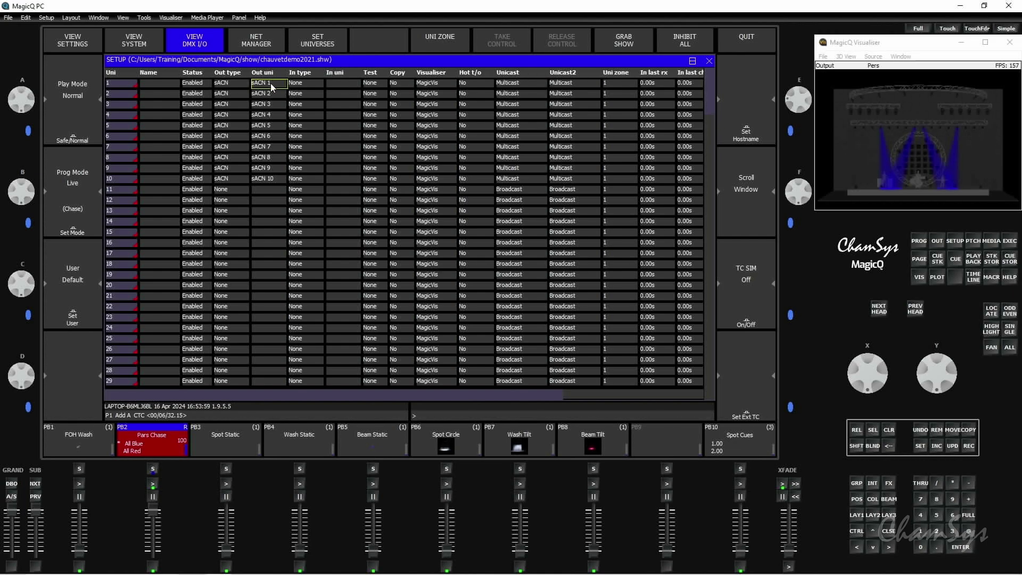
click(242, 45)
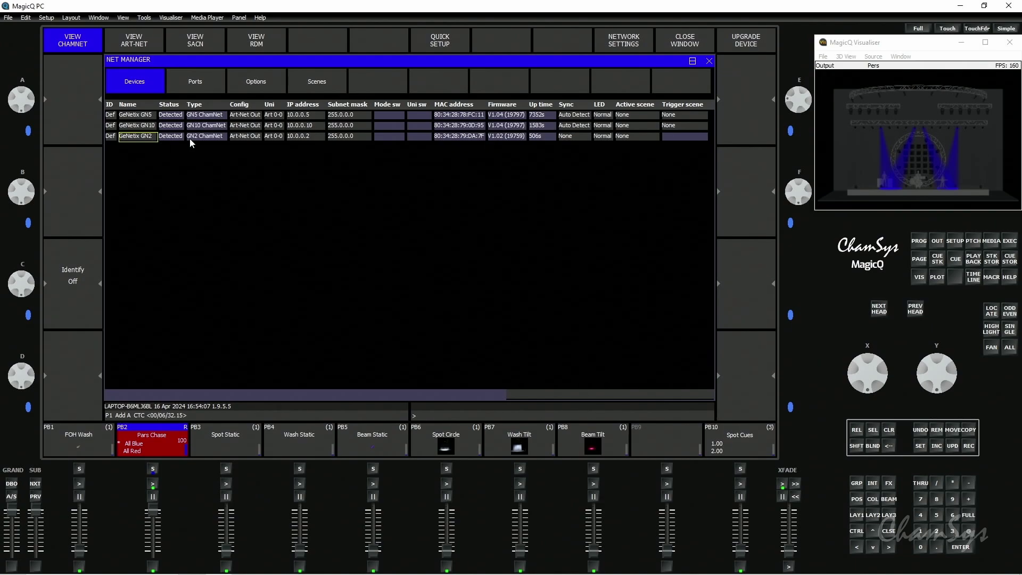
- Set GN2, GN10 and GN5 each to the sACN Out profile on sACN 1
click(428, 45)
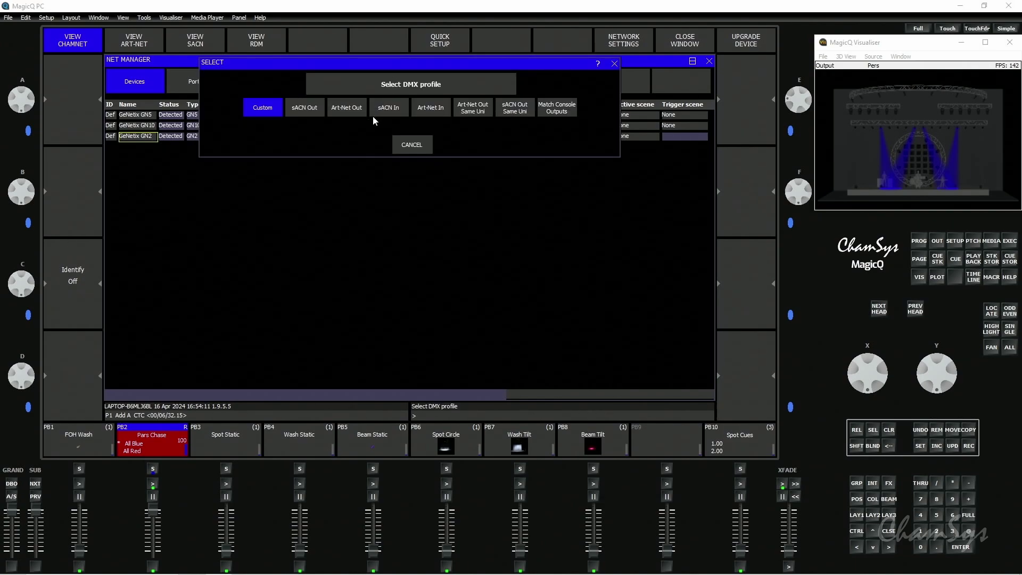
click(300, 110)
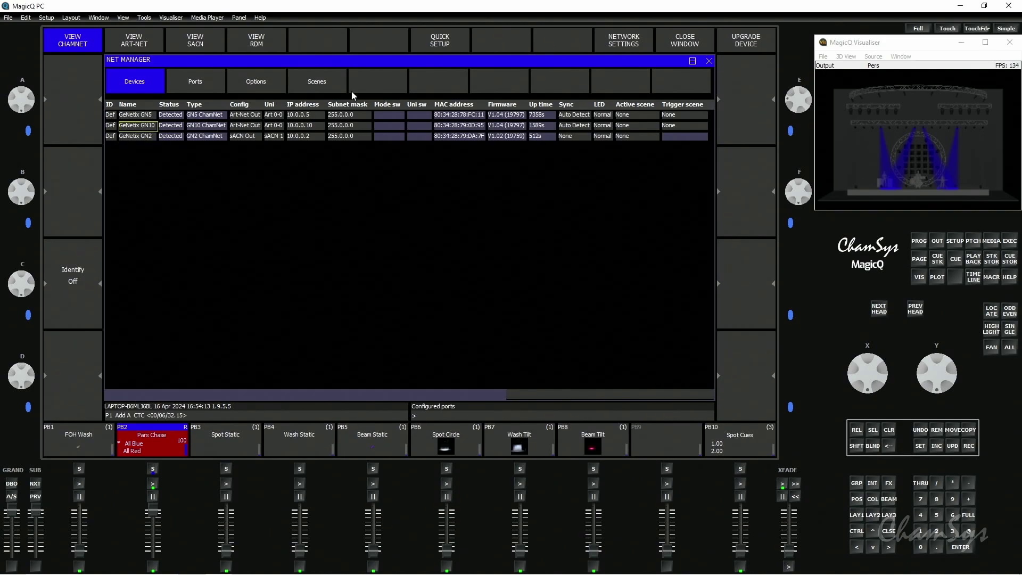
click(431, 46)
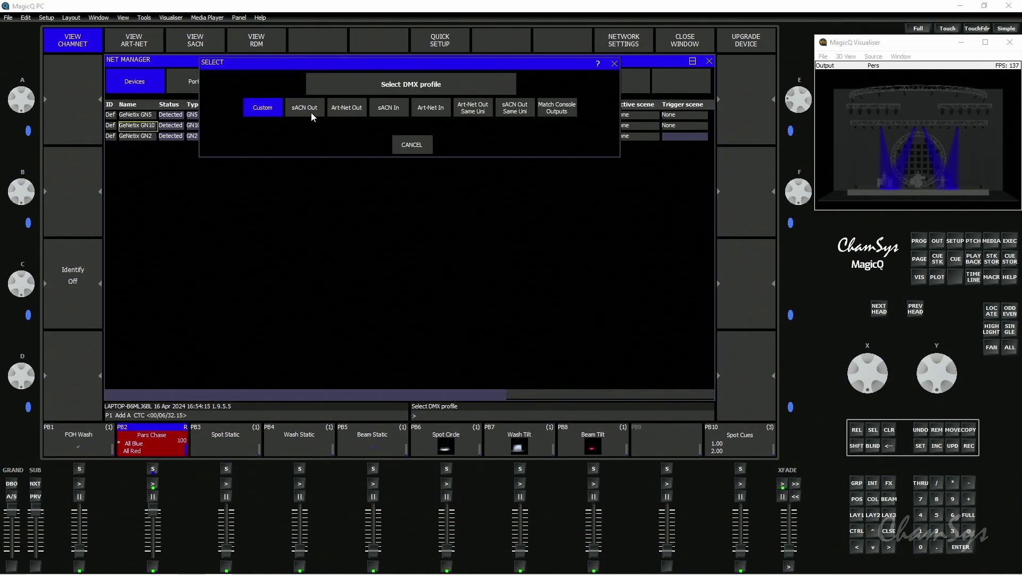
click(311, 113)
click(145, 116)
click(440, 45)
click(300, 112)
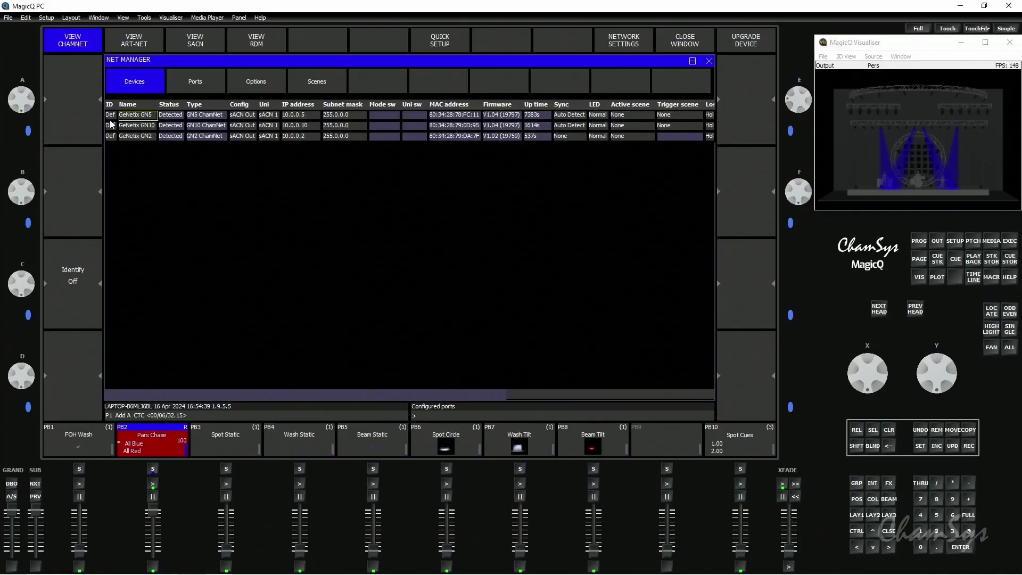
- Review the nodes' Ports list, GN5's Options, then the Scenes page
click(201, 86)
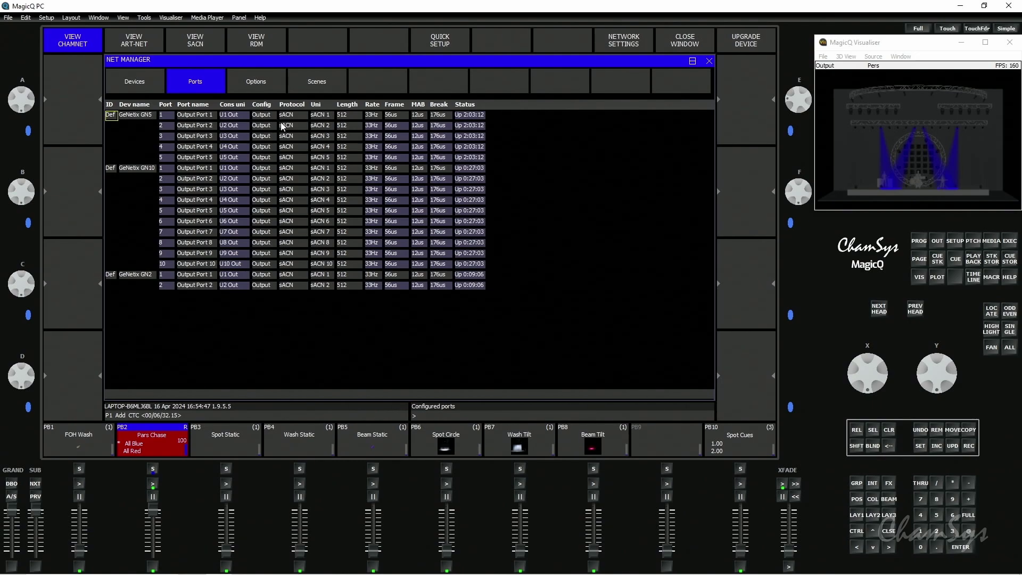
click(256, 87)
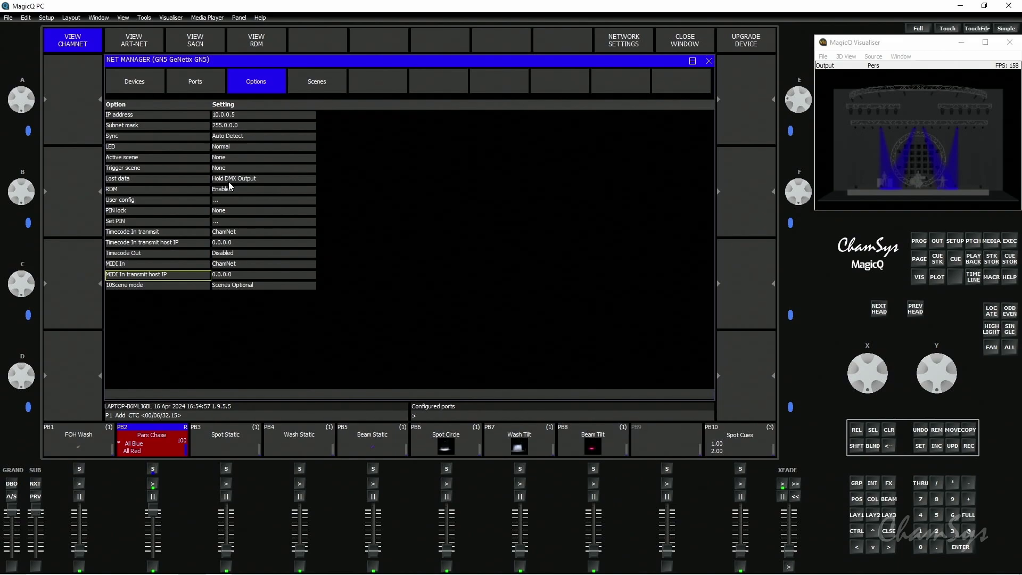
click(313, 81)
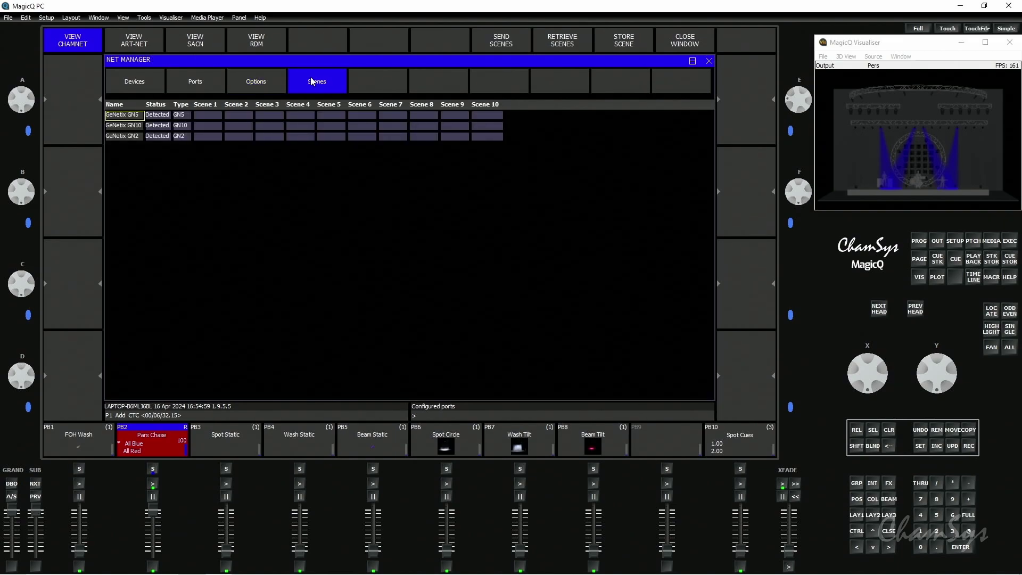